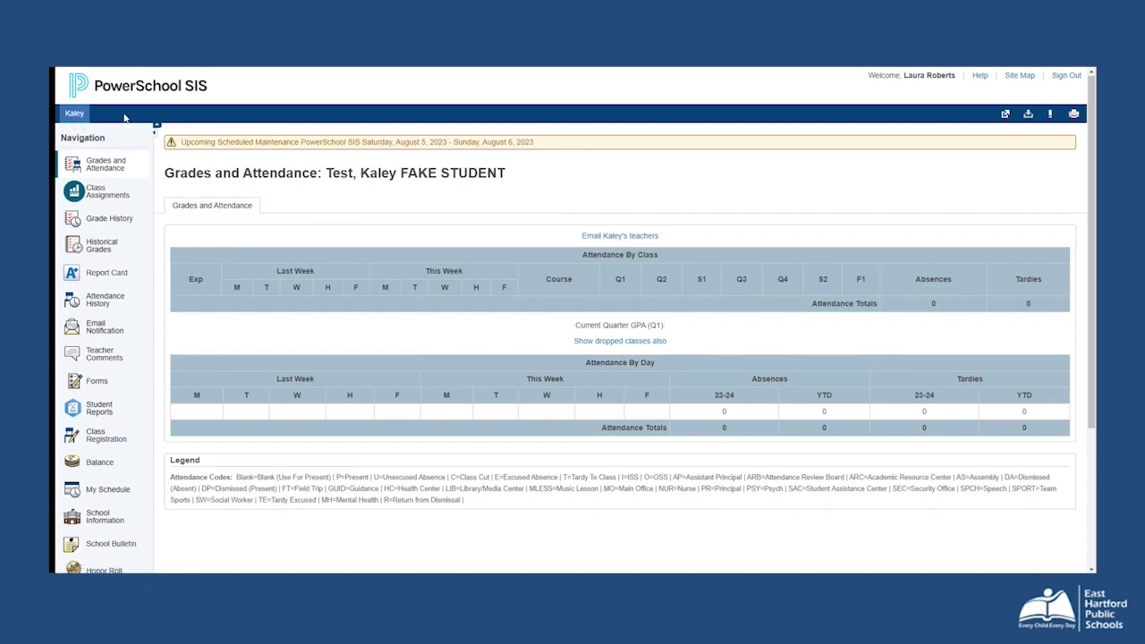
Reload the student's page and open their school Forms listing
left_click(73, 115)
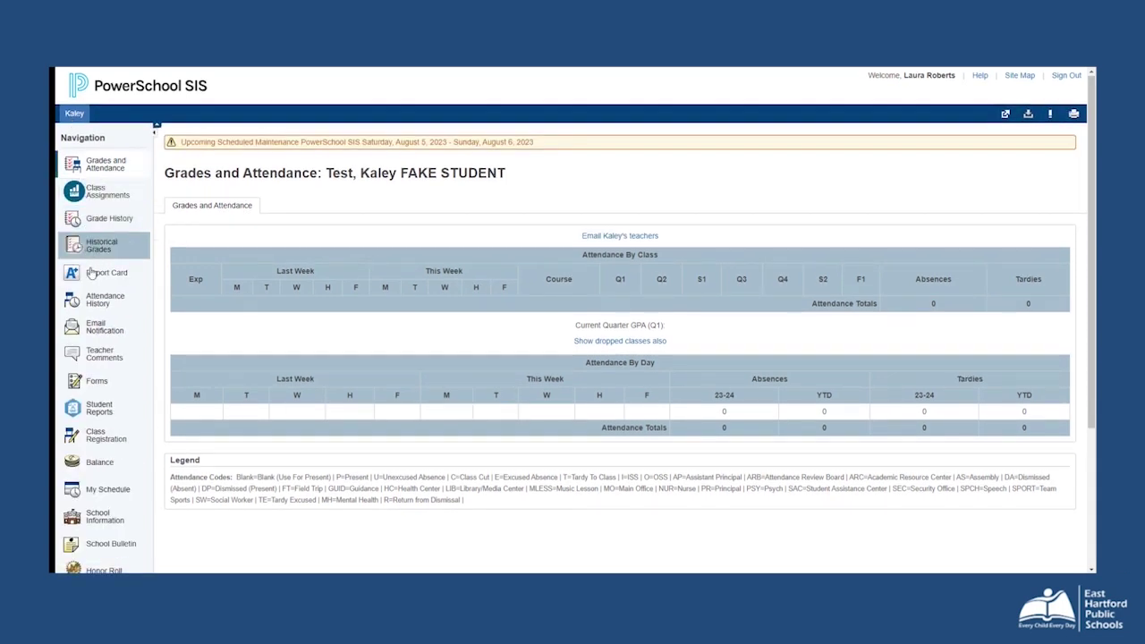
left_click(98, 383)
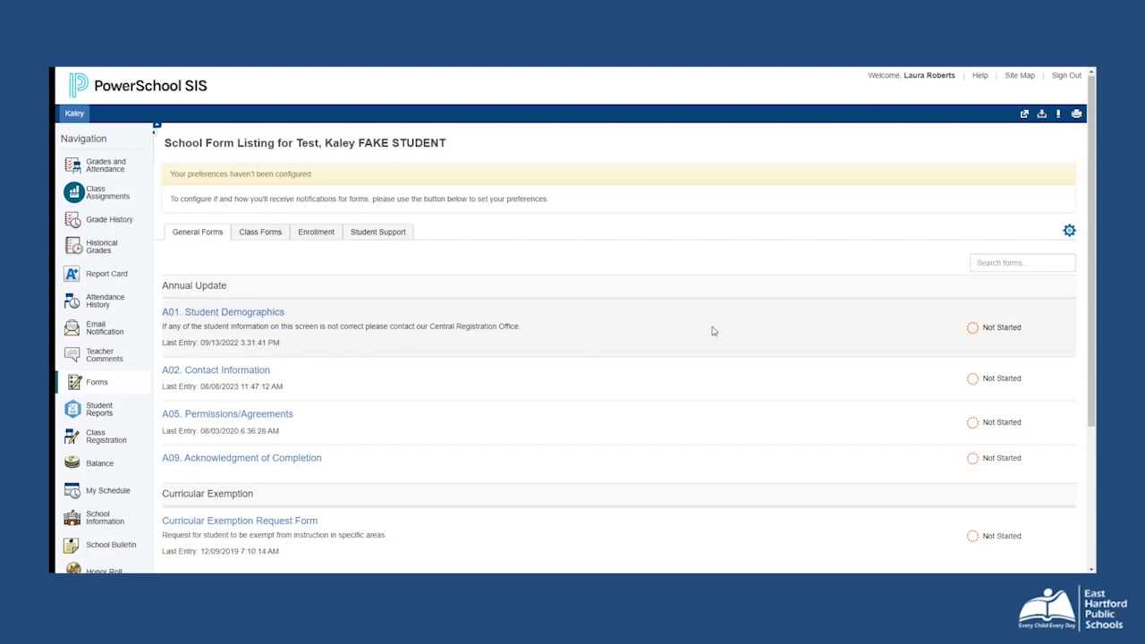
Submit the A01 Student Demographics and A02 Contact Information forms, dismissing each confirmation
left_click(259, 313)
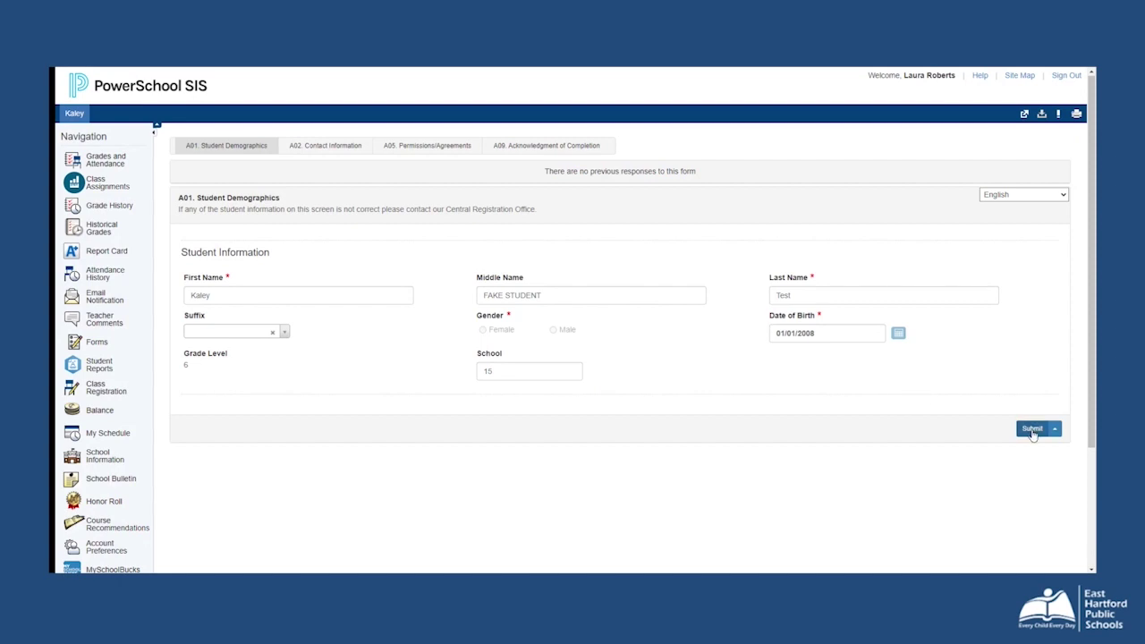
left_click(1032, 429)
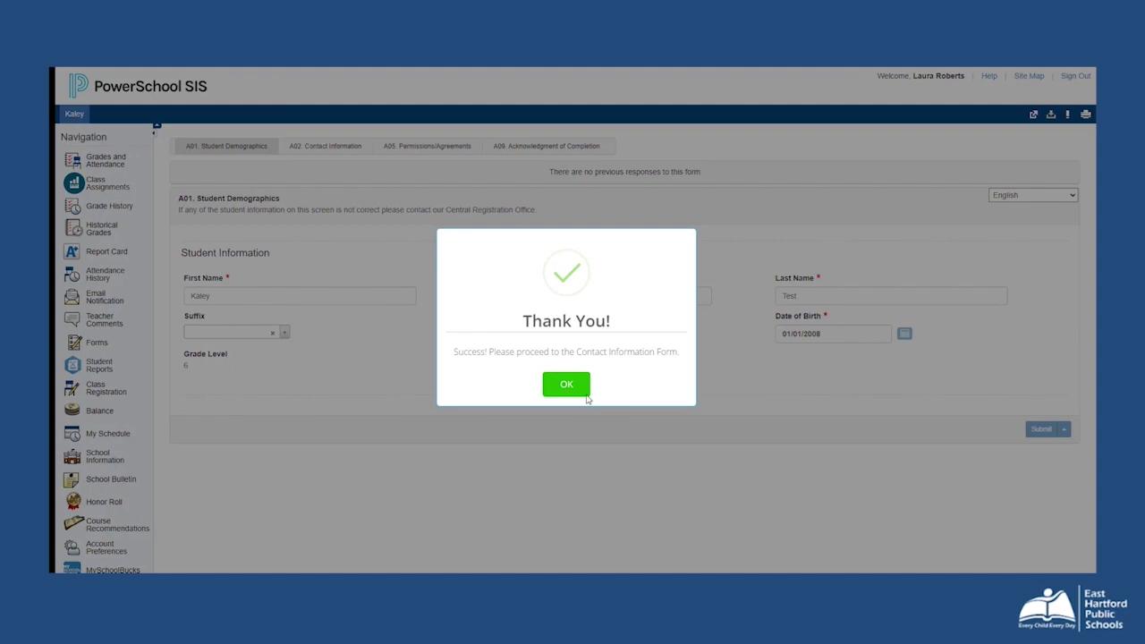
left_click(567, 388)
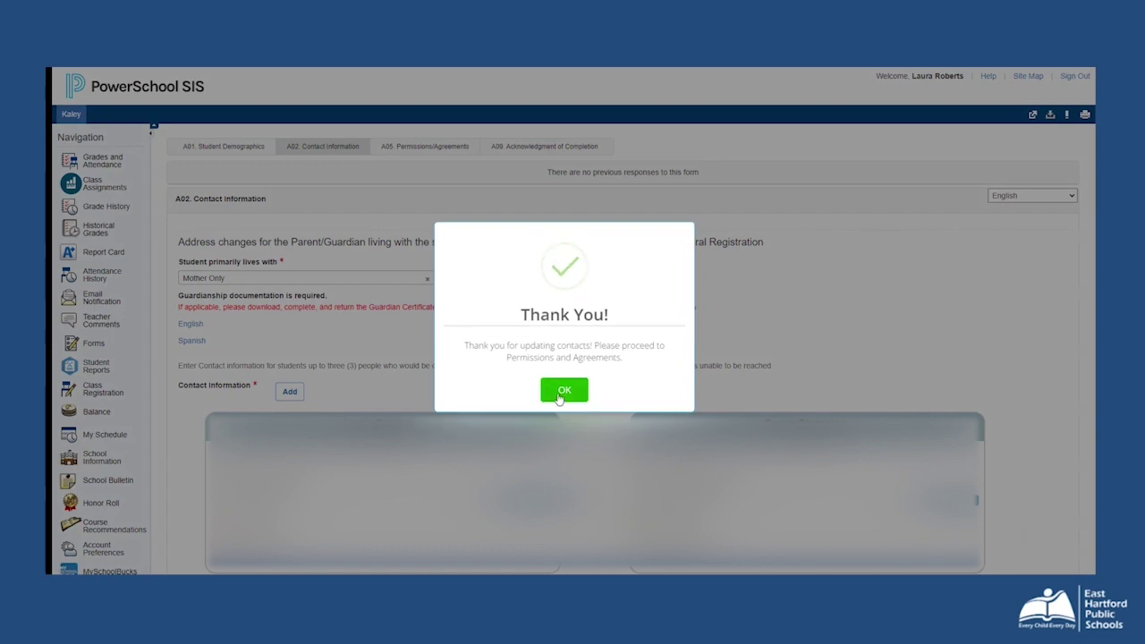
left_click(563, 391)
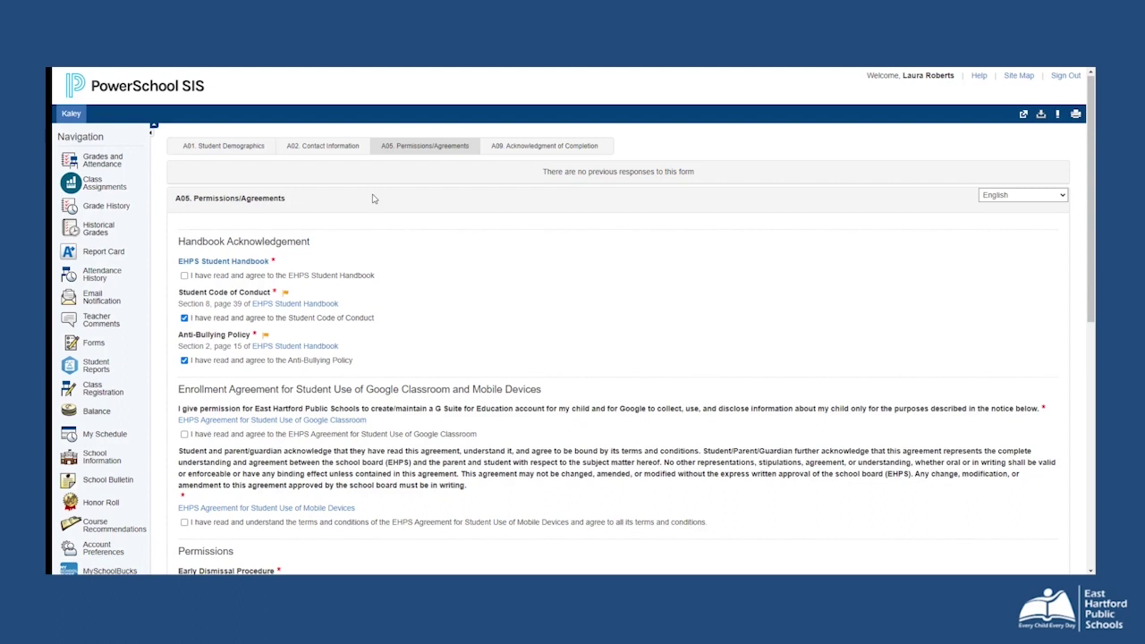
View and agree to the EHPS Student Handbook, Google Classroom and Mobile Devices agreements
left_click(209, 261)
left_click(185, 276)
scroll(487, 295, "down", 2)
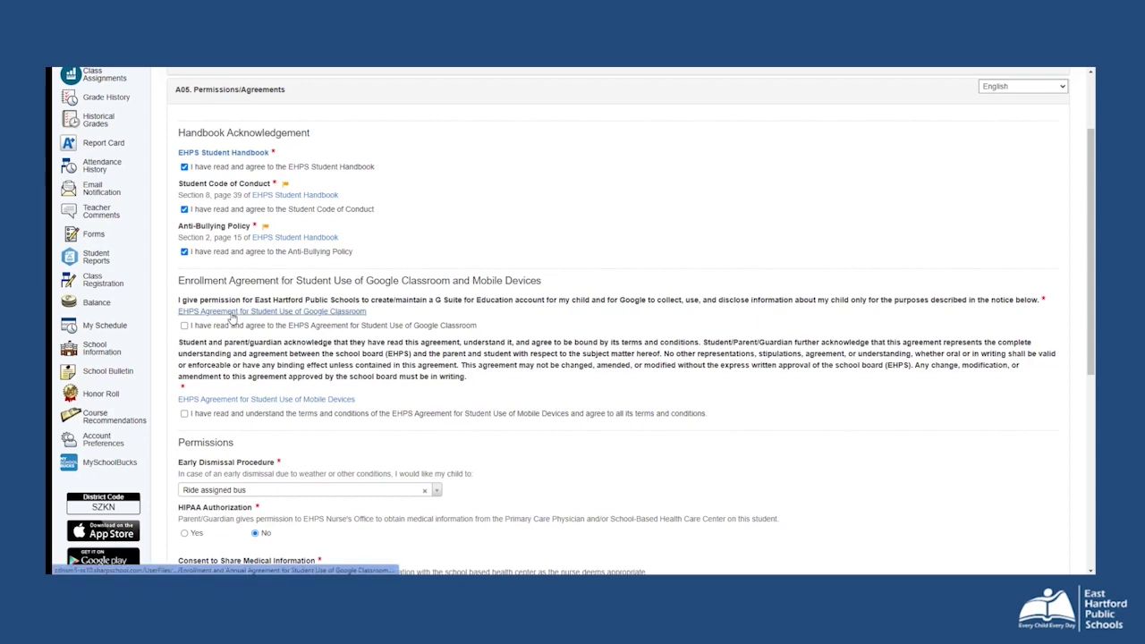
left_click(231, 312)
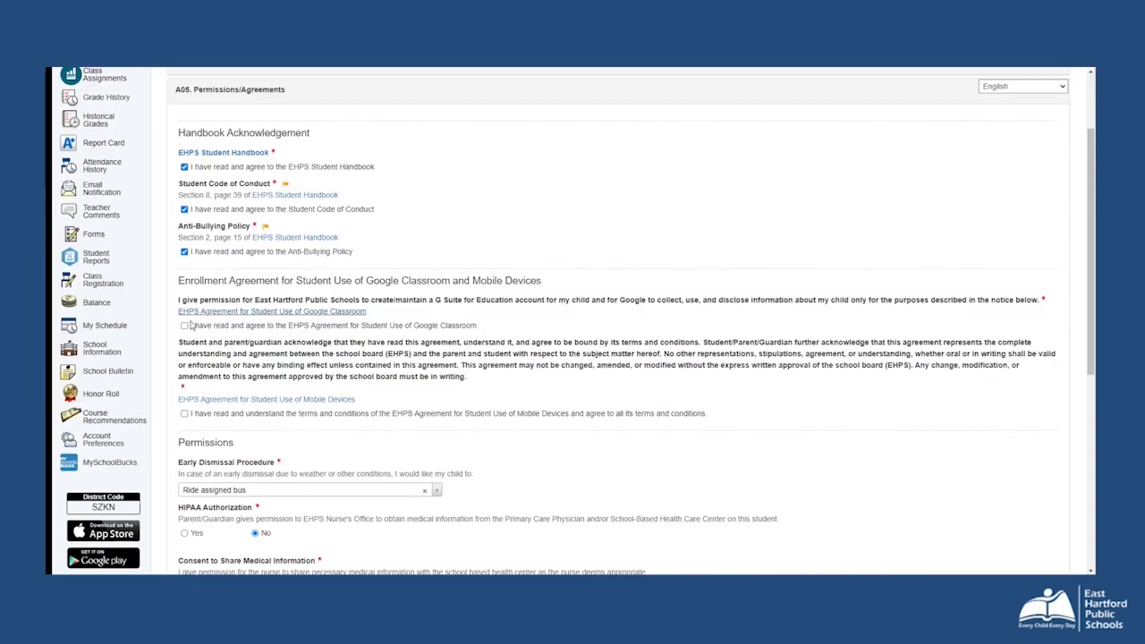
left_click(185, 326)
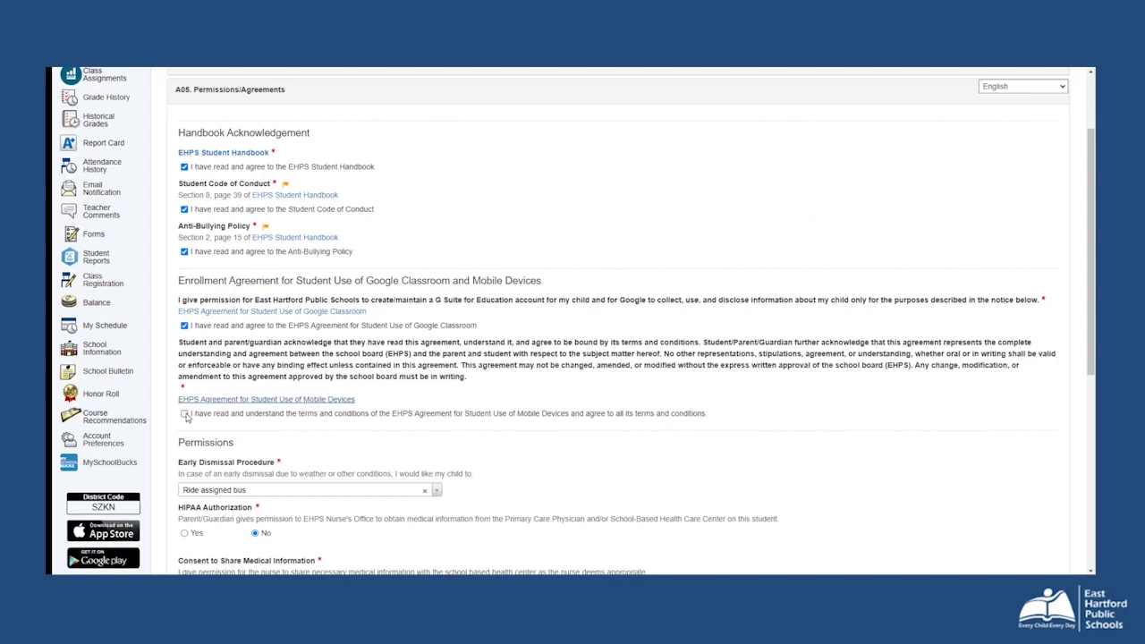
left_click(185, 415)
Set early dismissal to Ride assigned bus, consent to medical sharing, and allow acetaminophen
scroll(484, 432, "down", 3)
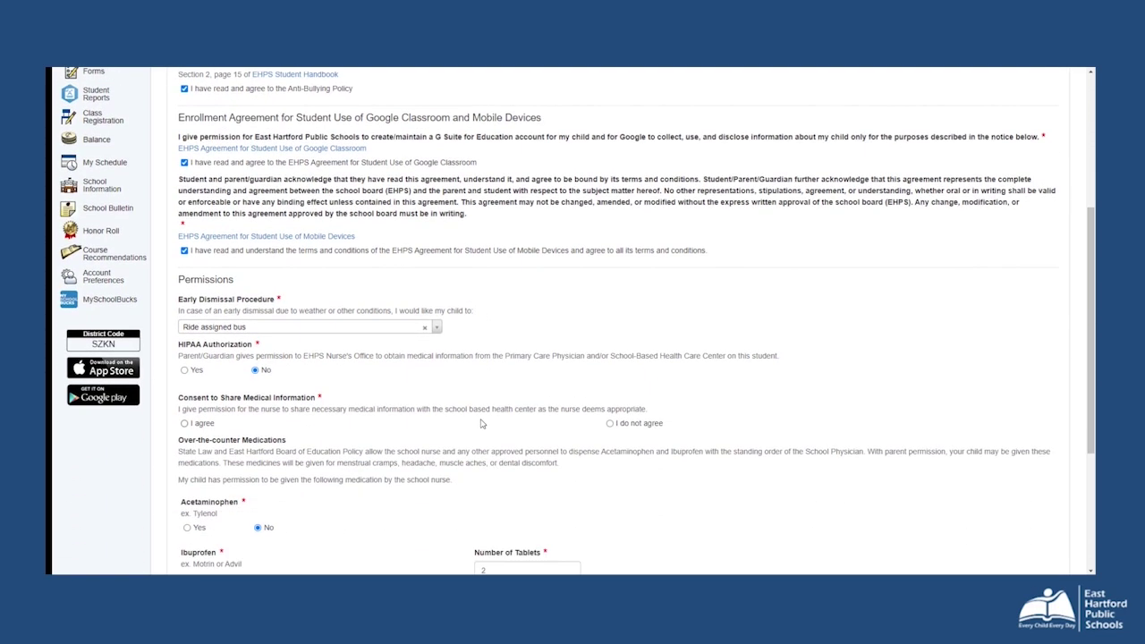
left_click(439, 330)
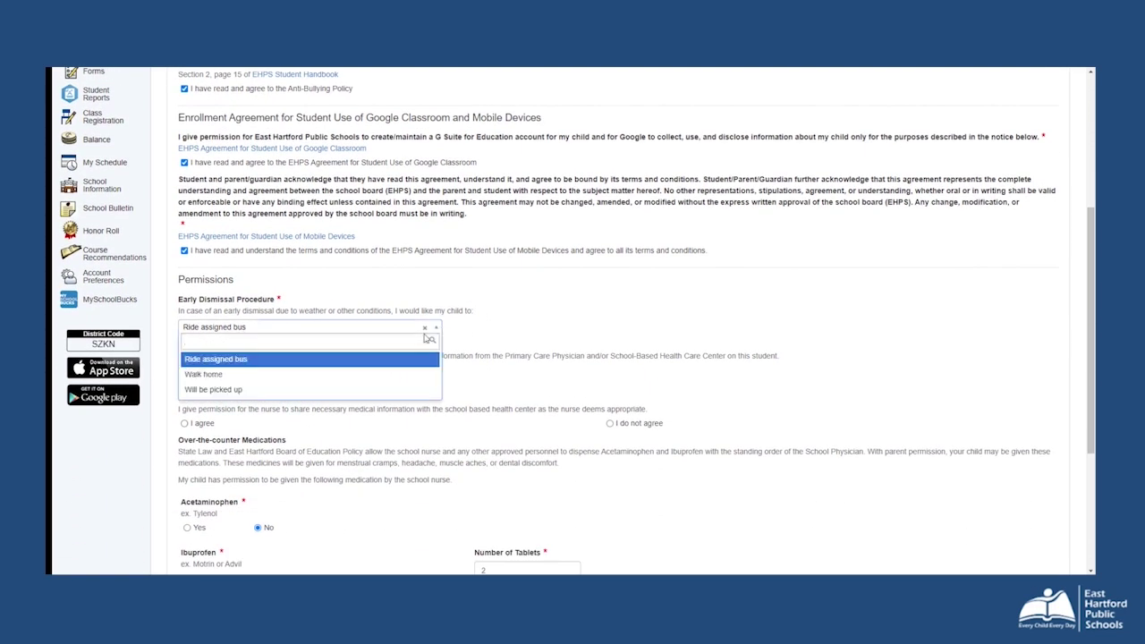
left_click(362, 368)
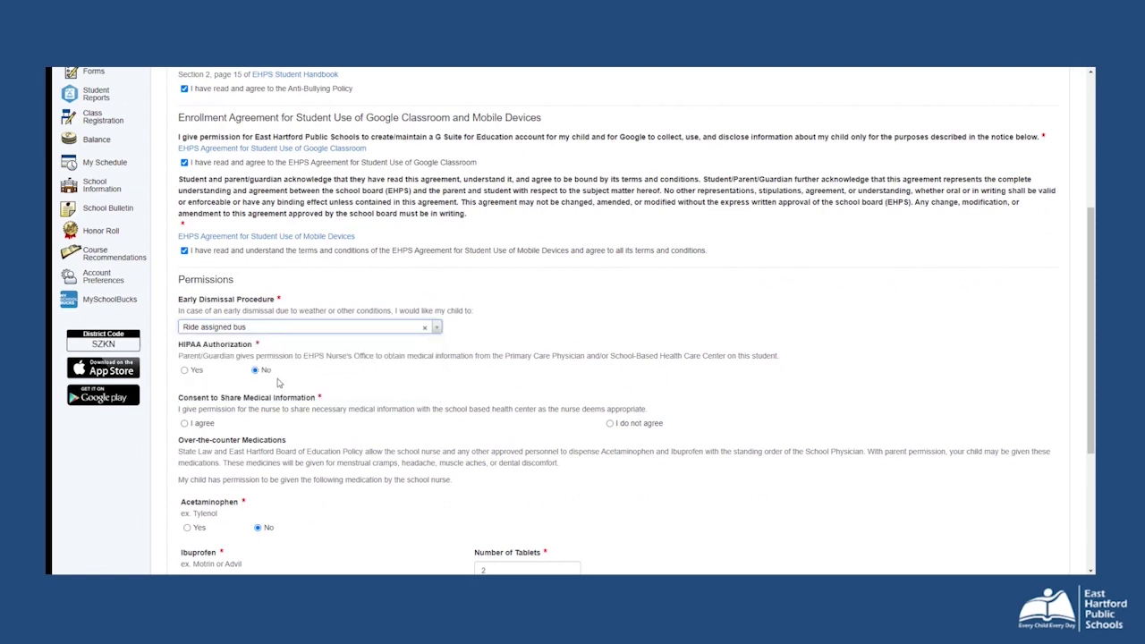
scroll(307, 376, "down", 1)
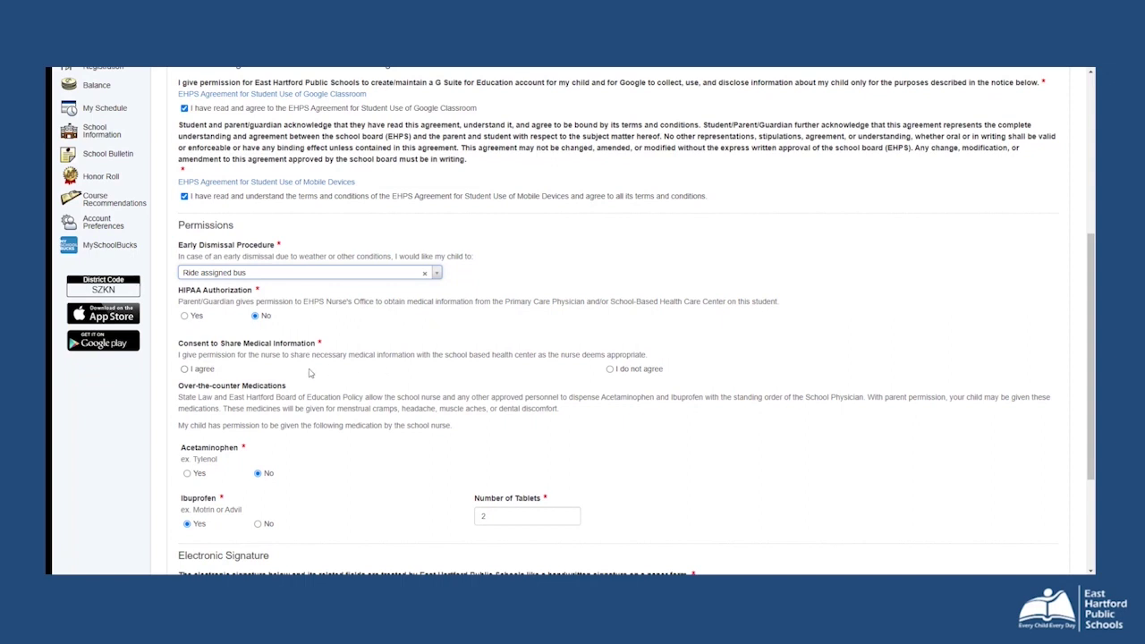
left_click(188, 370)
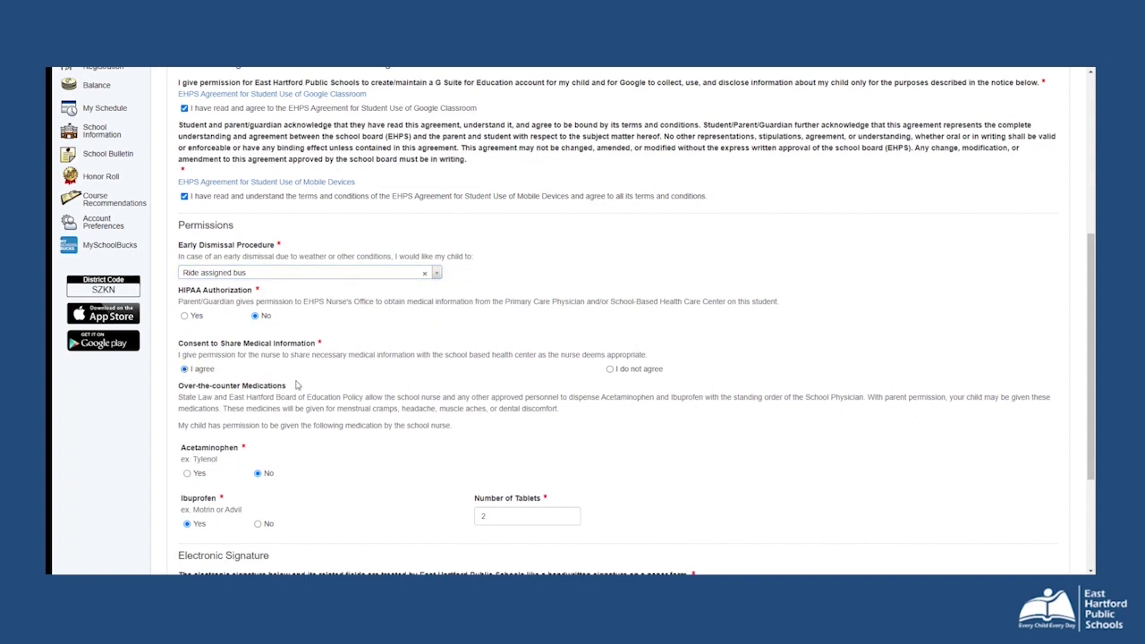
scroll(297, 385, "down", 2)
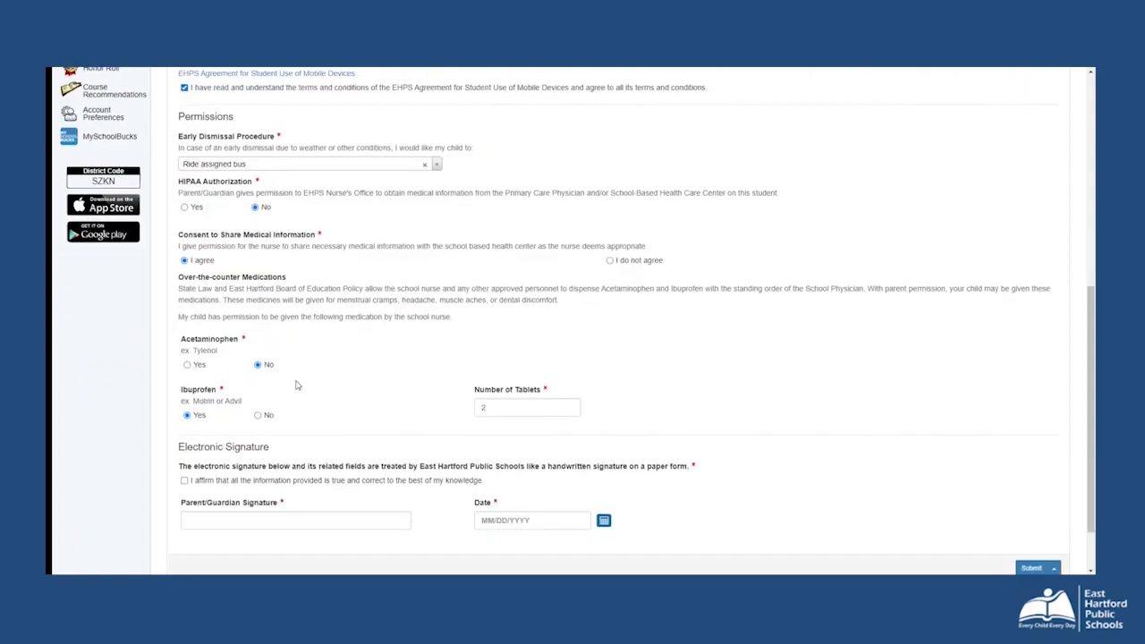
left_click(187, 365)
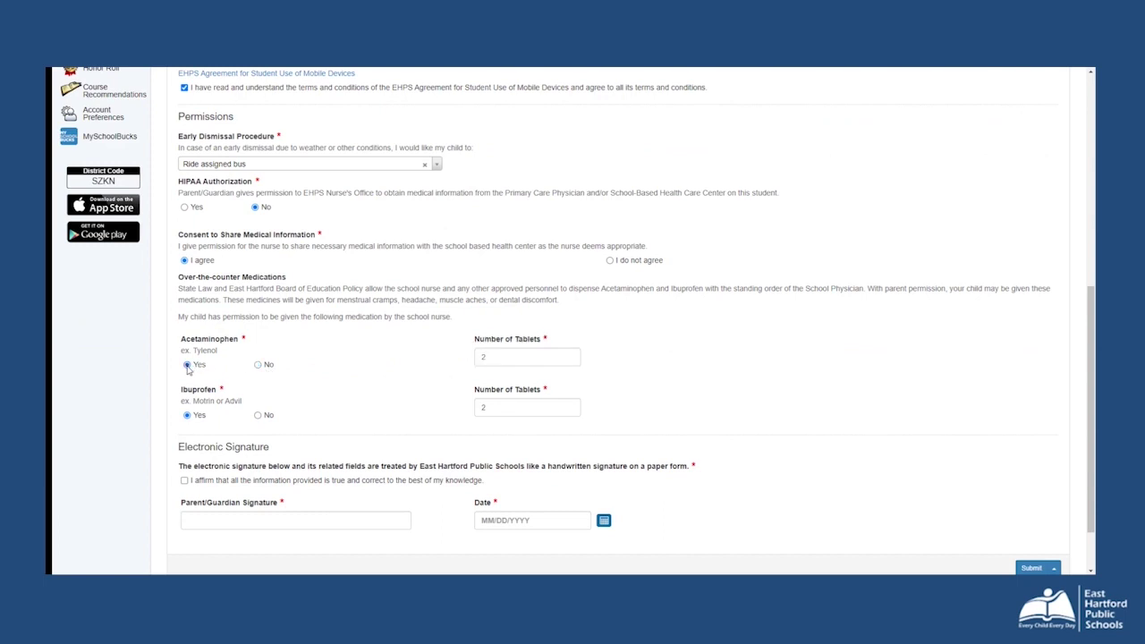
scroll(332, 399, "down", 2)
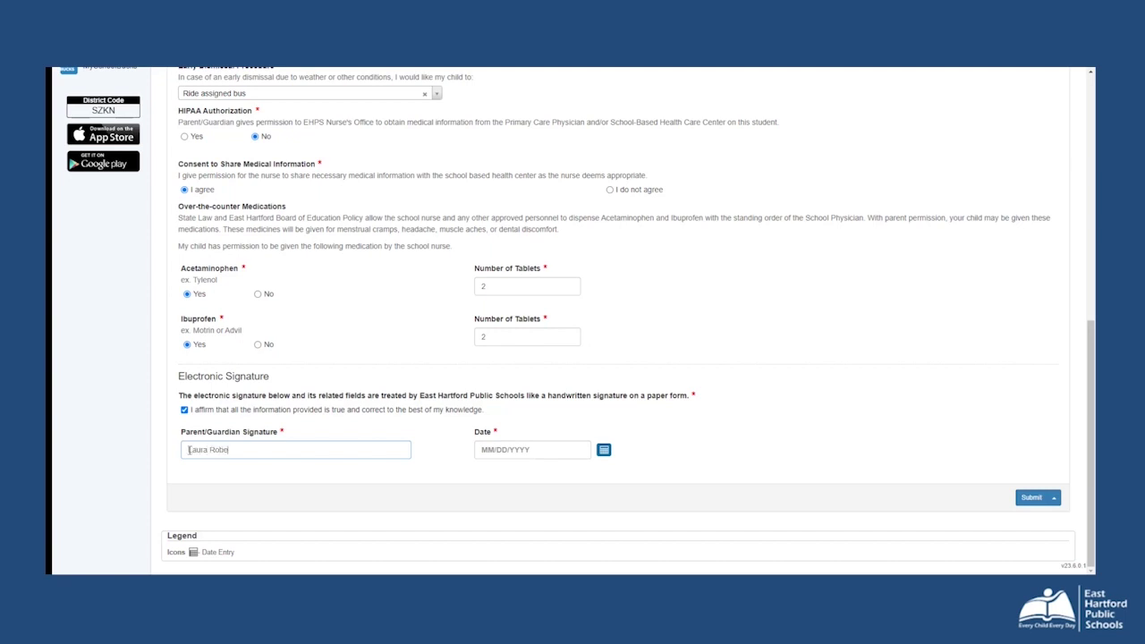
Date the signature 08/10/2023 and submit the Permissions/Agreements form
left_click(604, 452)
left_click(562, 378)
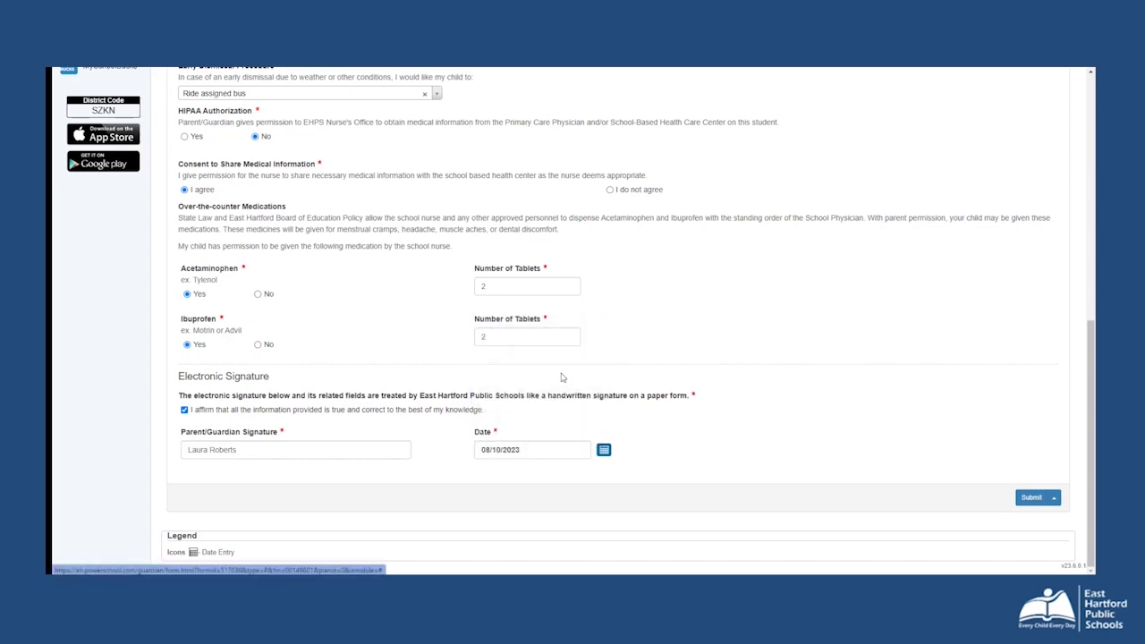
left_click(1029, 497)
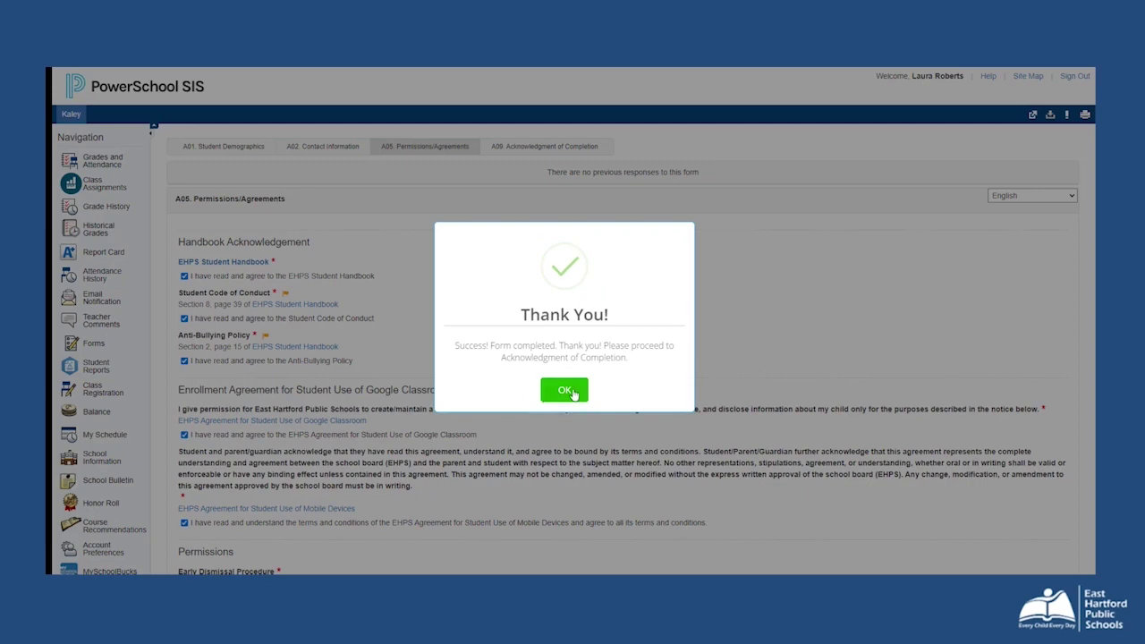
left_click(570, 394)
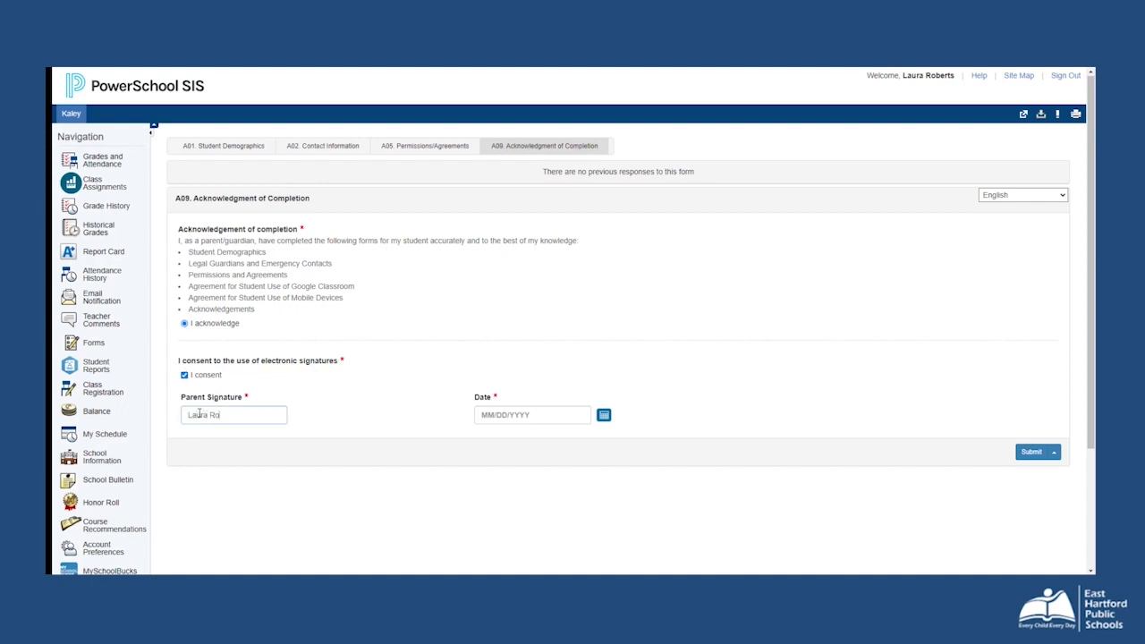
Date the Acknowledgment of Completion signature 08/10/2023 and submit it, closing the completion message
left_click(604, 414)
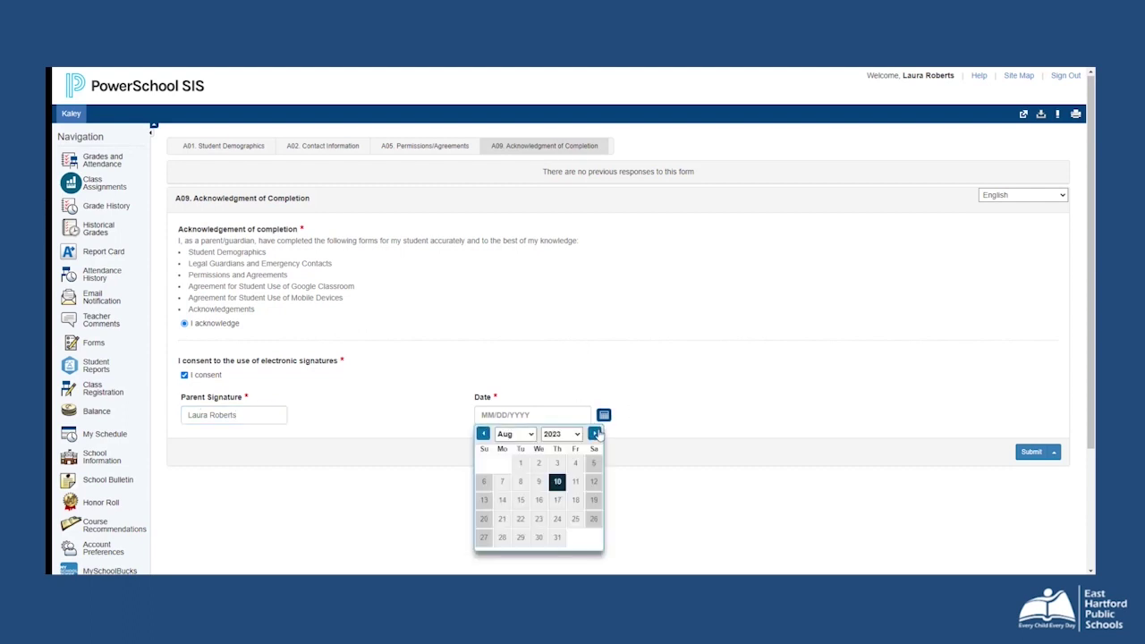
left_click(556, 486)
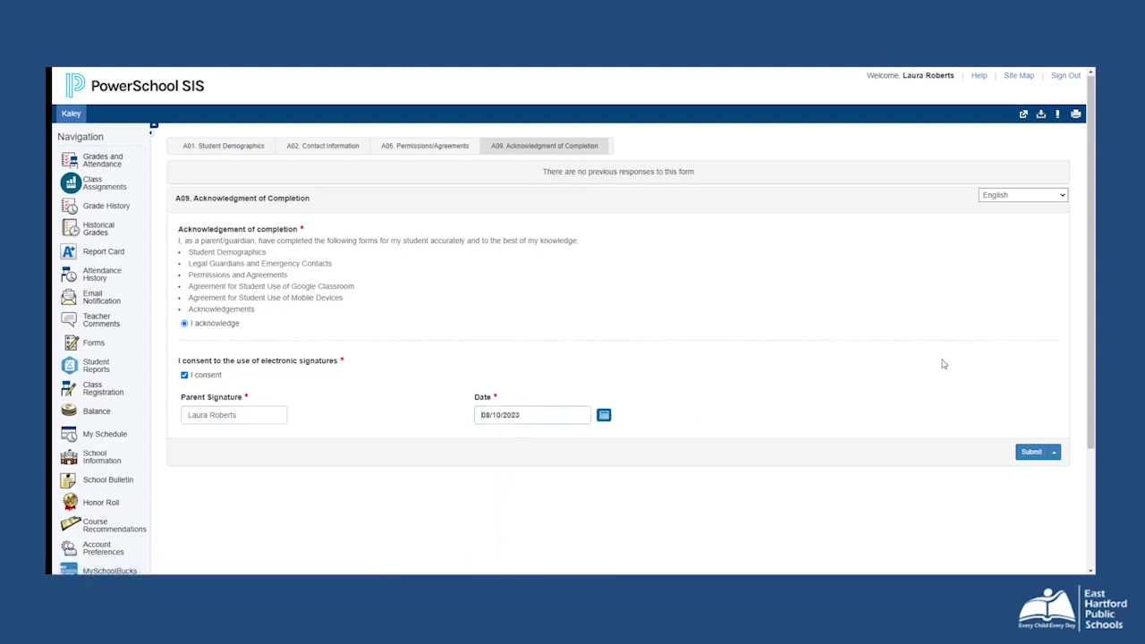
left_click(1028, 455)
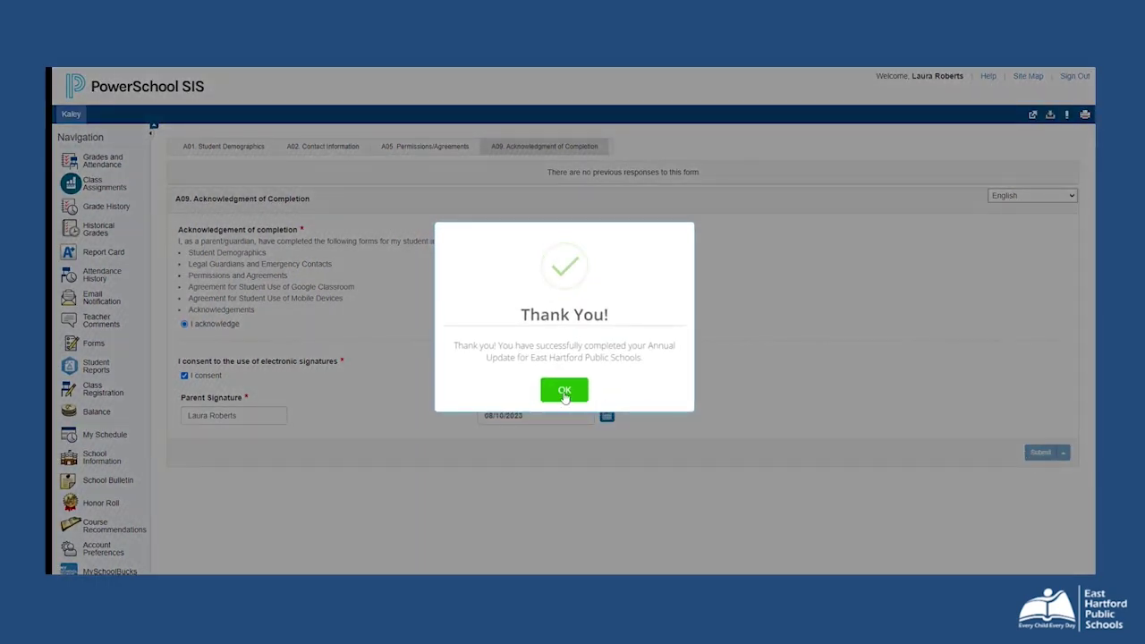
left_click(564, 391)
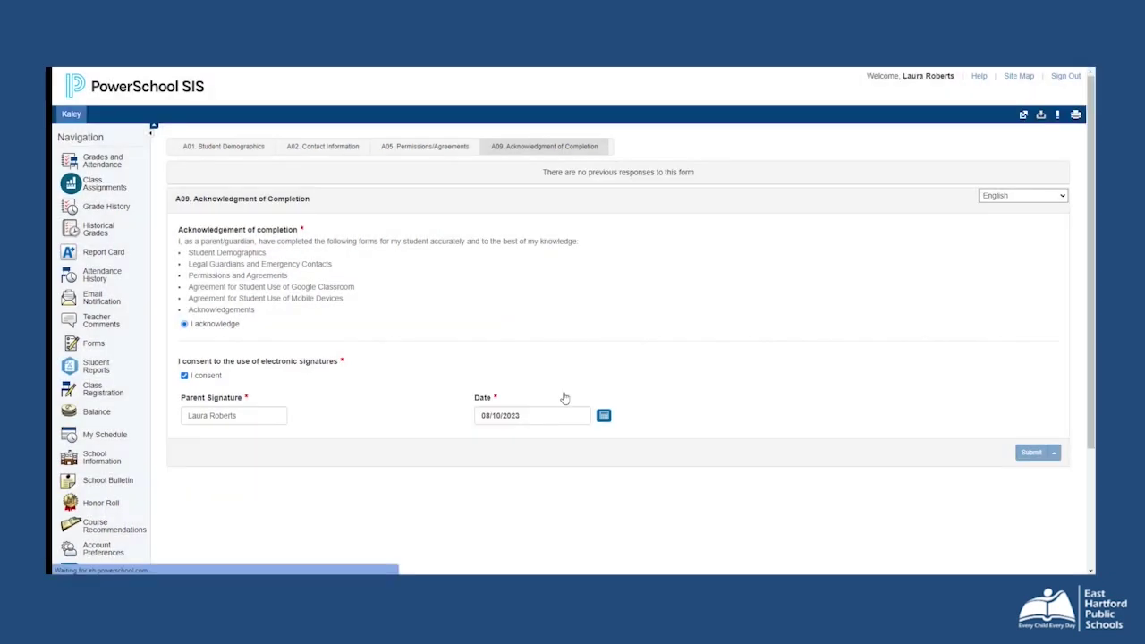